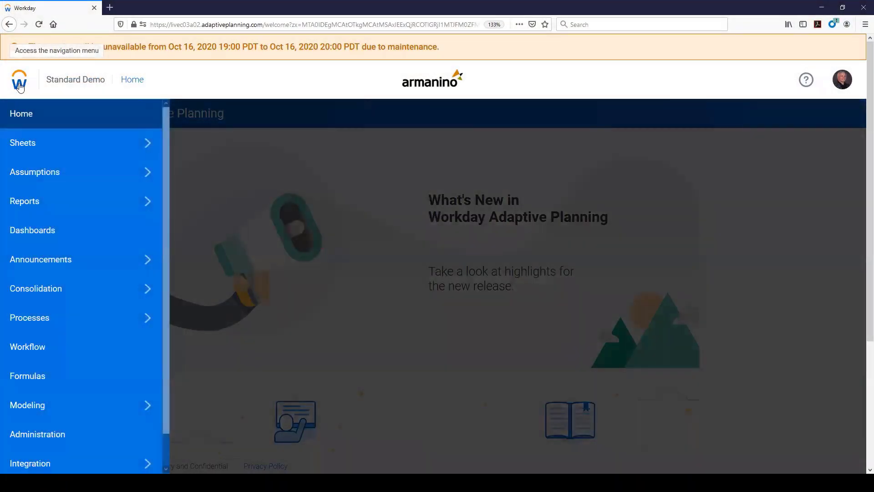
Open the Executive dashboard from the Shared perspectives on the Dashboards page
{"action": "left_click", "coordinate": [44, 232]}
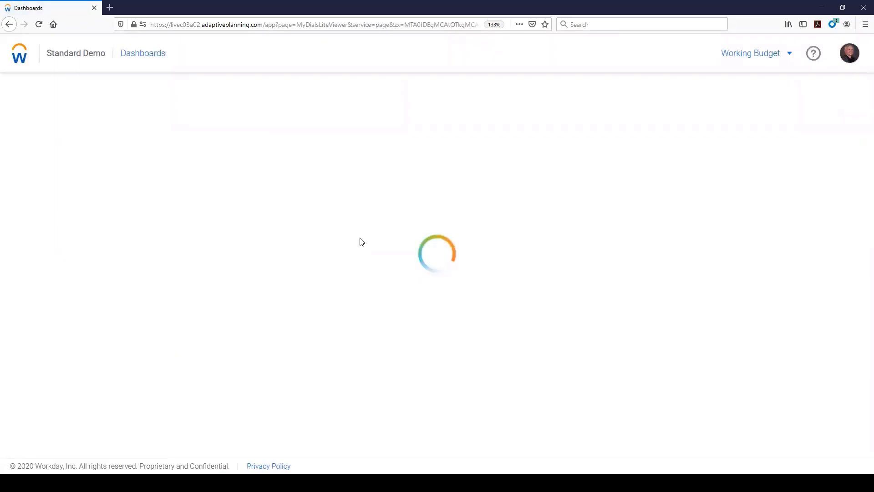
{"action": "scroll", "coordinate": [372, 251], "scroll_direction": "down", "scroll_amount": 5}
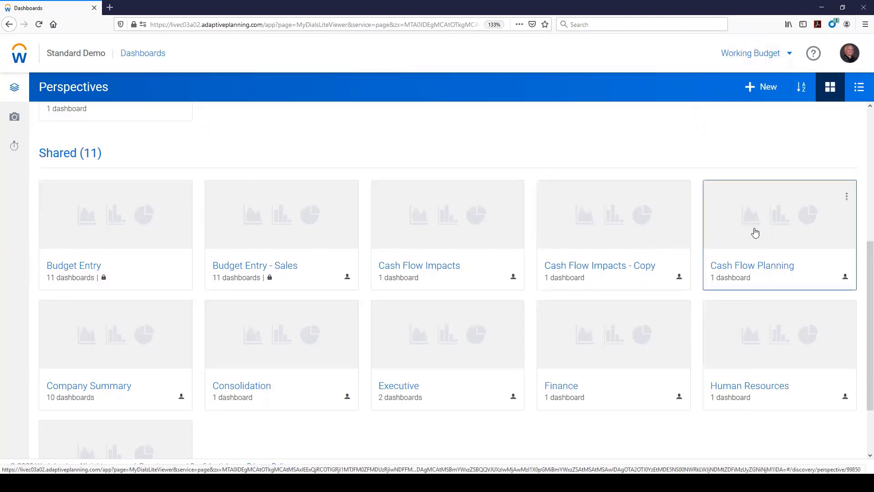
{"action": "scroll", "coordinate": [761, 238], "scroll_direction": "down", "scroll_amount": 1}
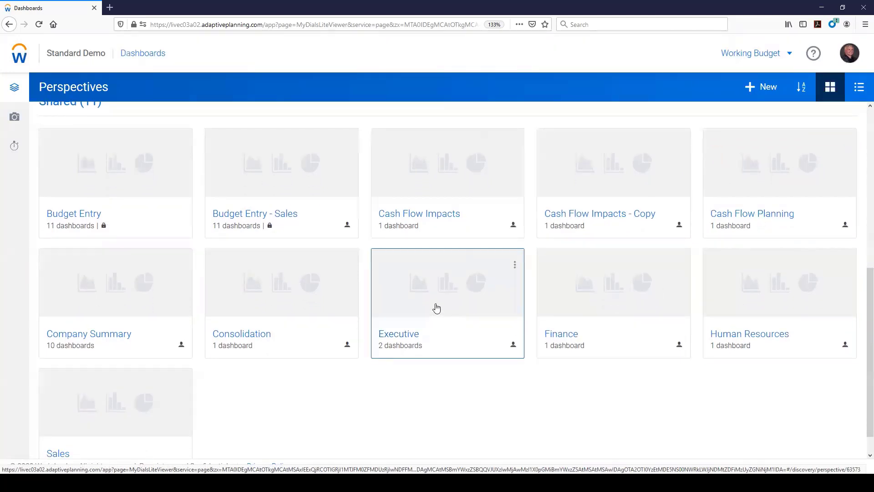
{"action": "left_click", "coordinate": [435, 306]}
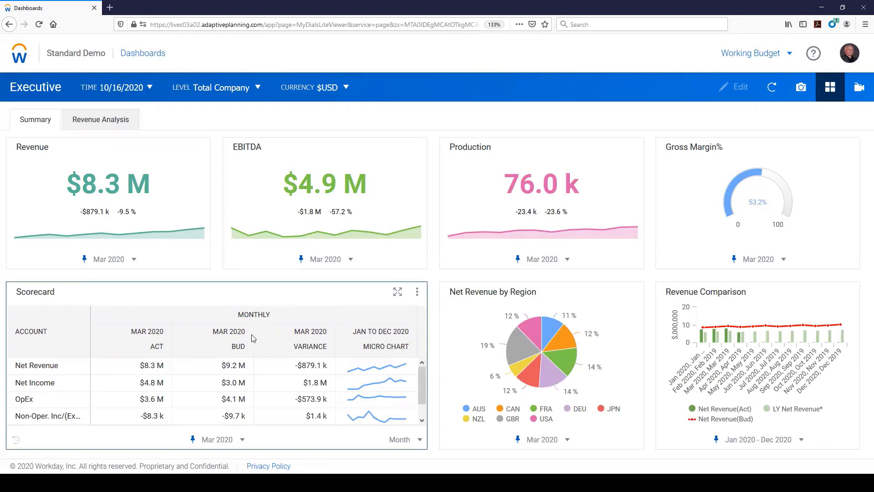
Review the Executive Revenue Analysis charts, then go back to the Summary tab
{"action": "left_click", "coordinate": [104, 121]}
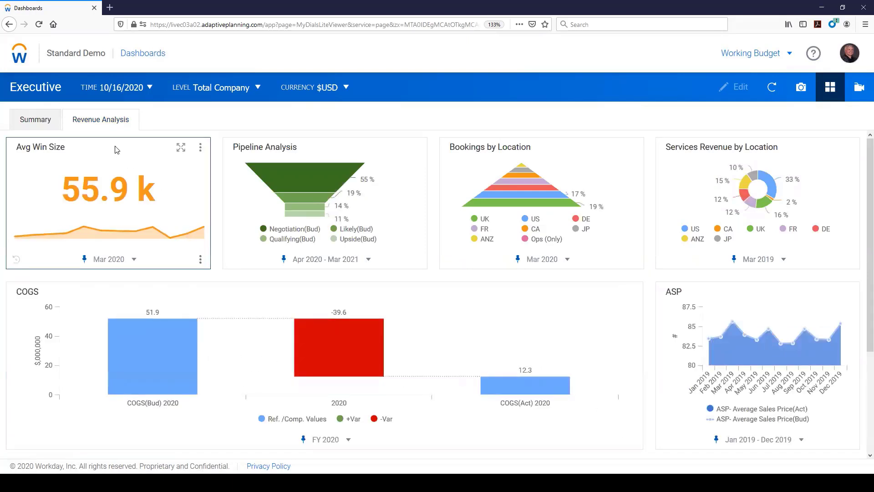
{"action": "left_click", "coordinate": [37, 124]}
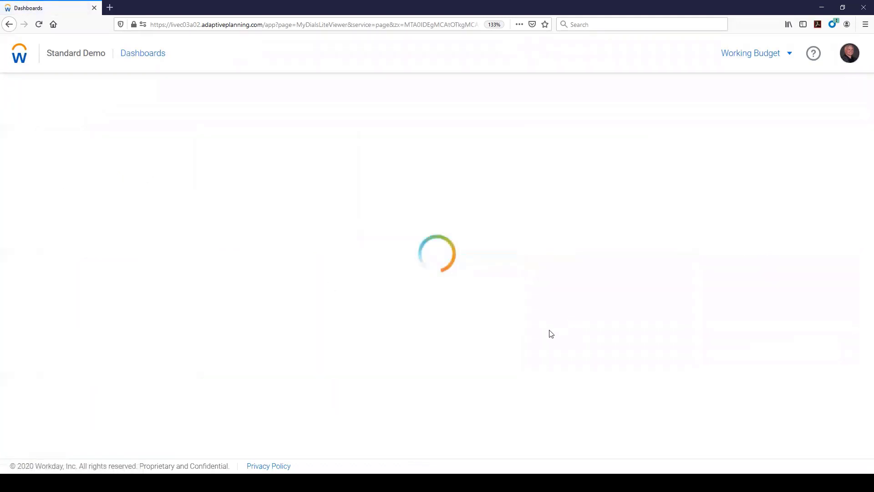
Open the Finance perspective dashboard and scroll through its charts
{"action": "scroll", "coordinate": [553, 336], "scroll_direction": "down", "scroll_amount": 6}
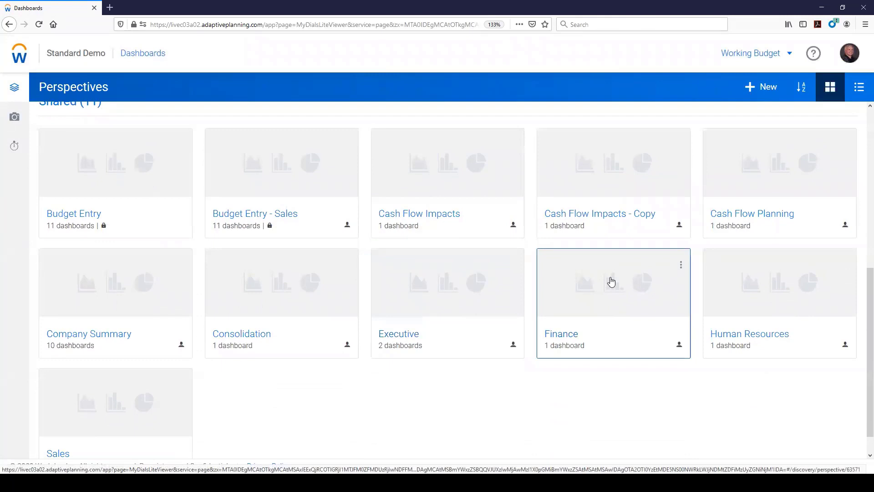
{"action": "left_click", "coordinate": [612, 281]}
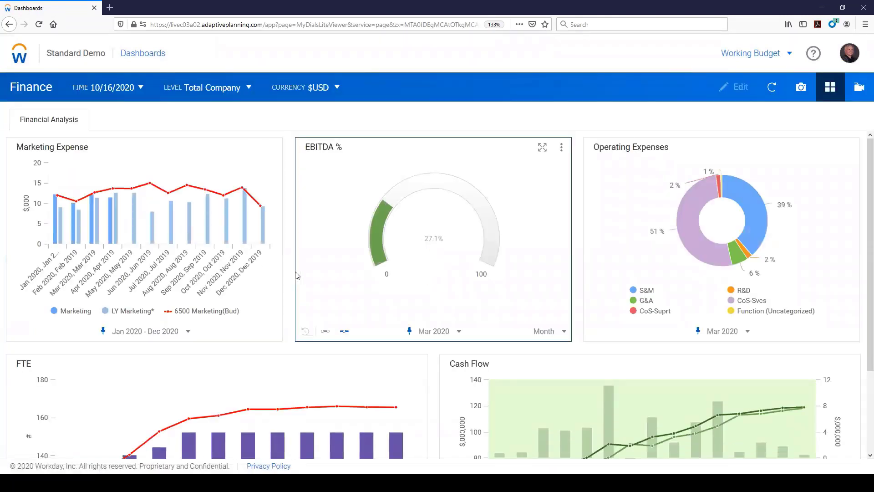
{"action": "scroll", "coordinate": [298, 276], "scroll_direction": "down", "scroll_amount": 3}
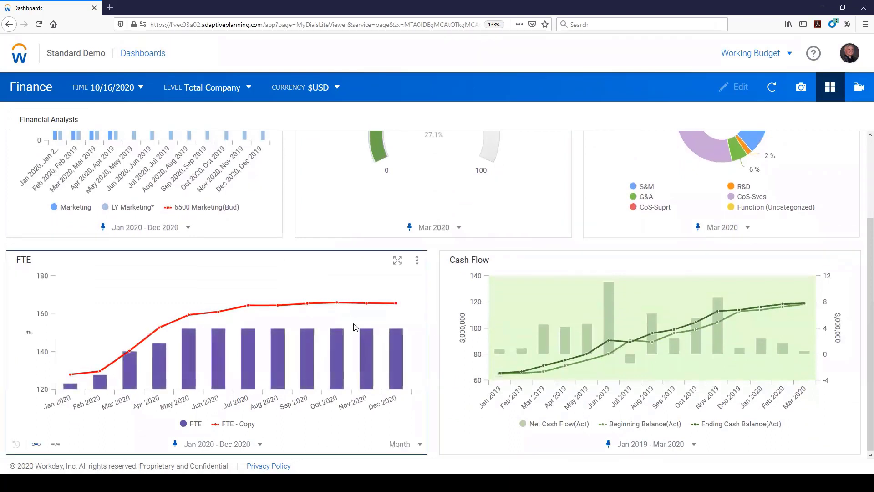
{"action": "scroll", "coordinate": [323, 298], "scroll_direction": "up", "scroll_amount": 3}
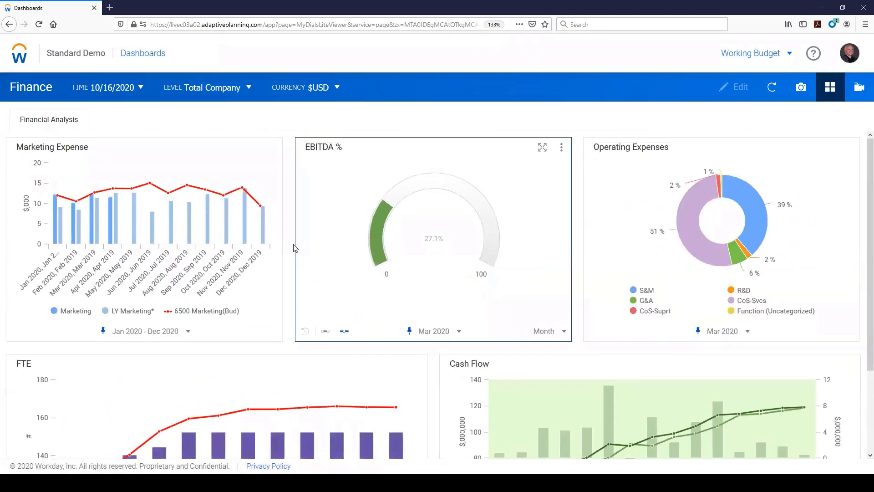
Check the company LEVEL list and keep Total Company selected
{"action": "left_click", "coordinate": [249, 89]}
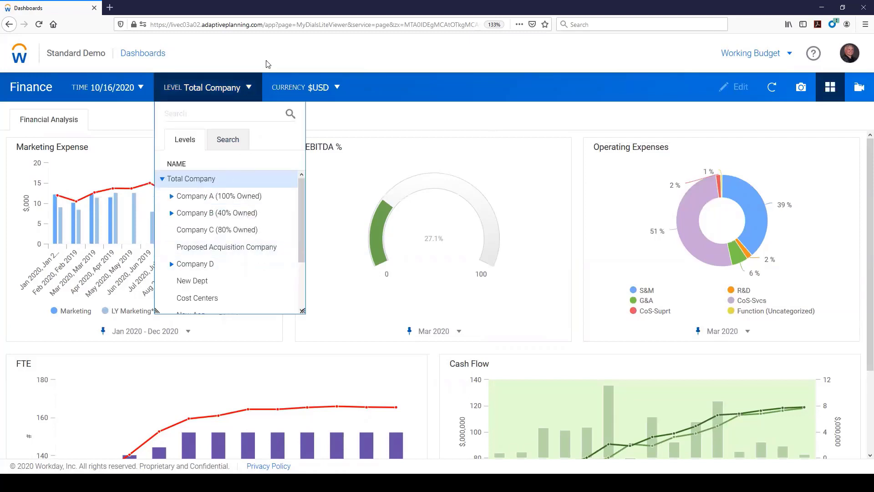
{"action": "left_click", "coordinate": [269, 64]}
{"action": "left_click", "coordinate": [249, 89]}
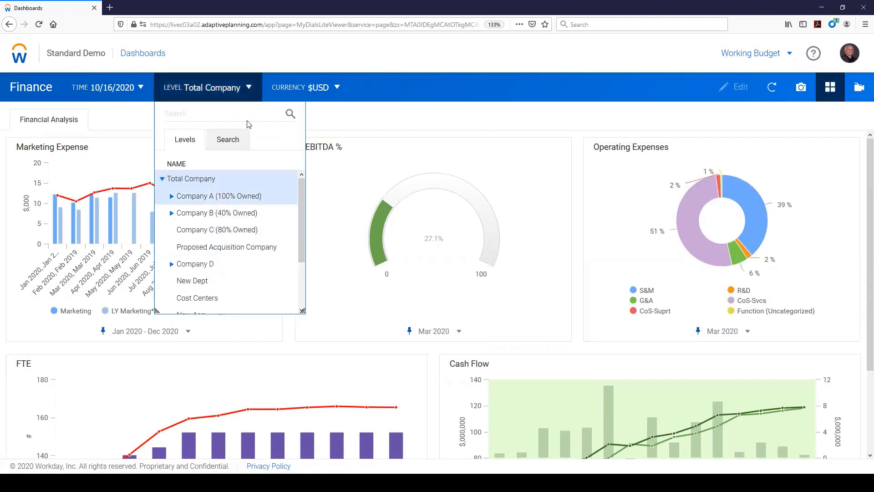
{"action": "left_click", "coordinate": [262, 58]}
{"action": "mouse_move", "coordinate": [299, 162]}
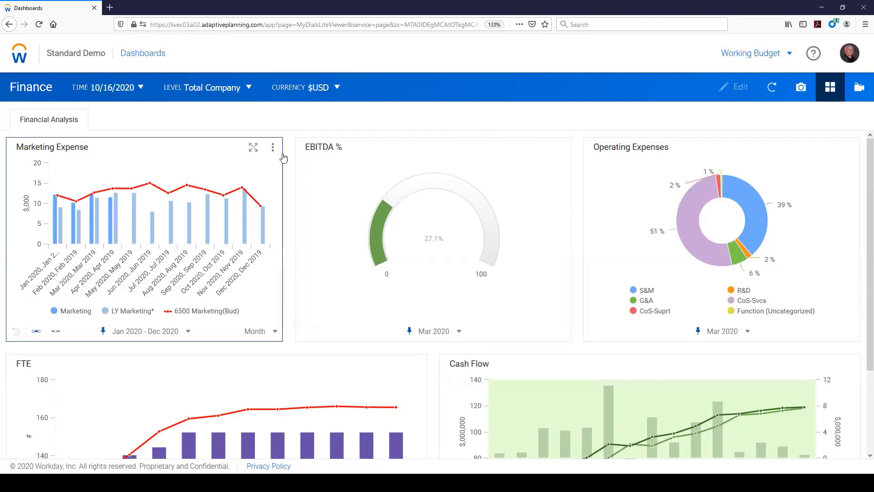
Create and save a new perspective named 'Revenue' from the Dashboards list
{"action": "left_click", "coordinate": [20, 62]}
{"action": "left_click", "coordinate": [138, 54]}
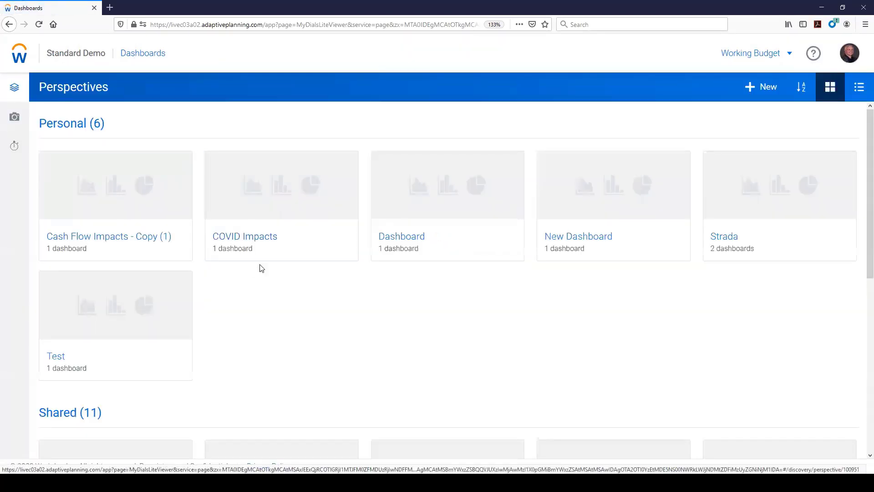
{"action": "left_click", "coordinate": [763, 91]}
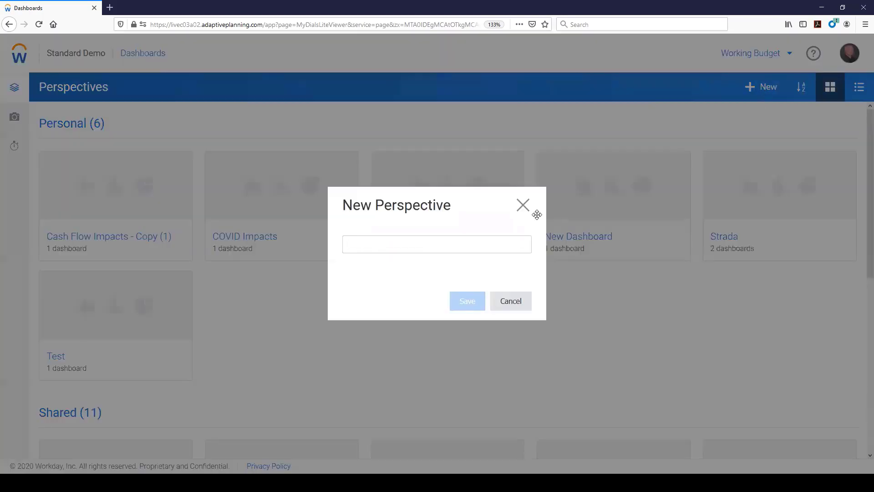
{"action": "type", "text": "Revenue"}
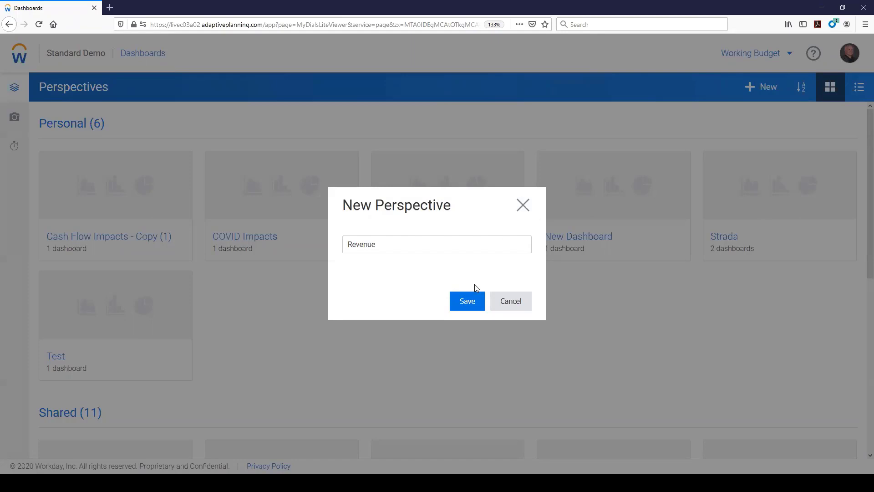
{"action": "left_click", "coordinate": [467, 299]}
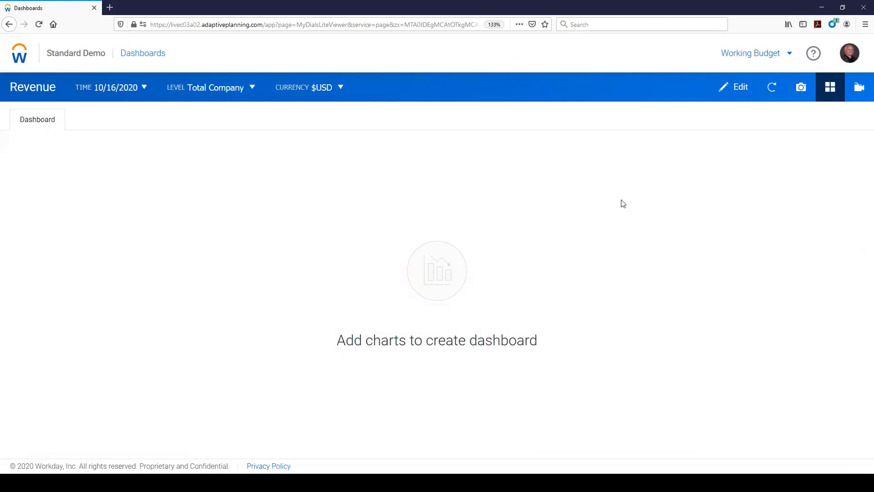
Put the Revenue dashboard in edit mode and browse chart types from Column to Dimension Mapping
{"action": "left_click", "coordinate": [734, 97]}
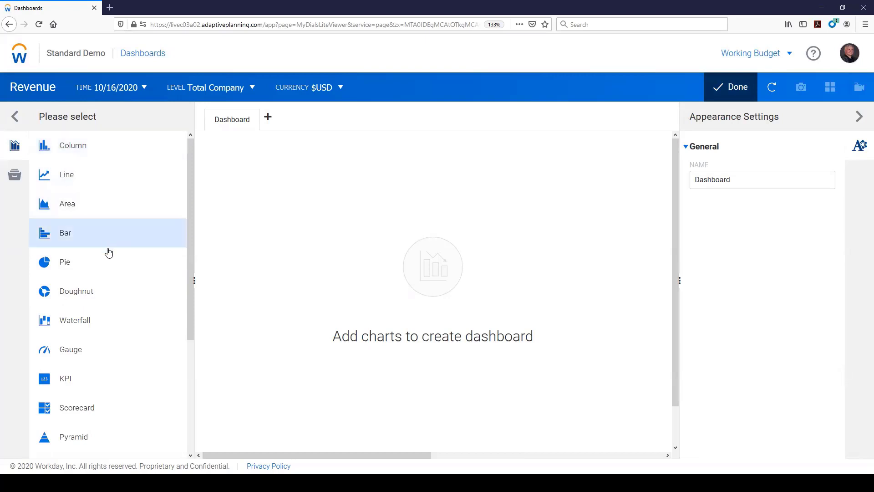
{"action": "scroll", "coordinate": [115, 273], "scroll_direction": "down", "scroll_amount": 2}
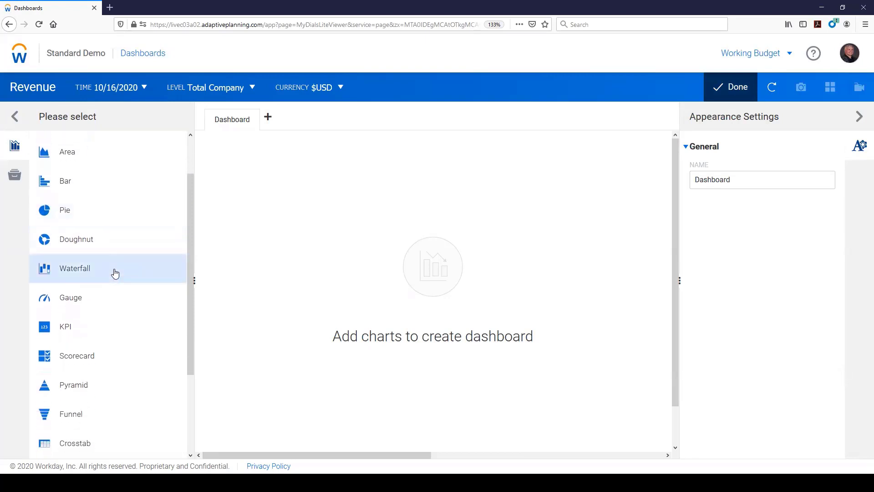
{"action": "scroll", "coordinate": [114, 223], "scroll_direction": "up", "scroll_amount": 2}
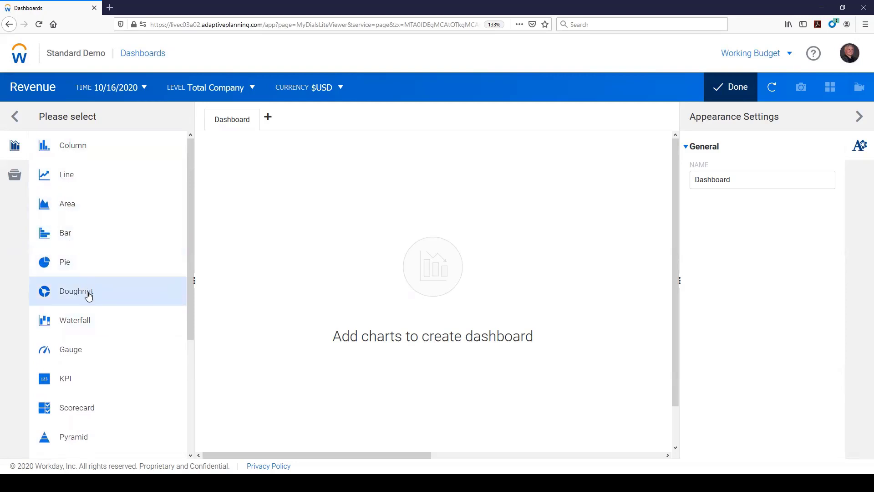
{"action": "scroll", "coordinate": [106, 358], "scroll_direction": "down", "scroll_amount": 3}
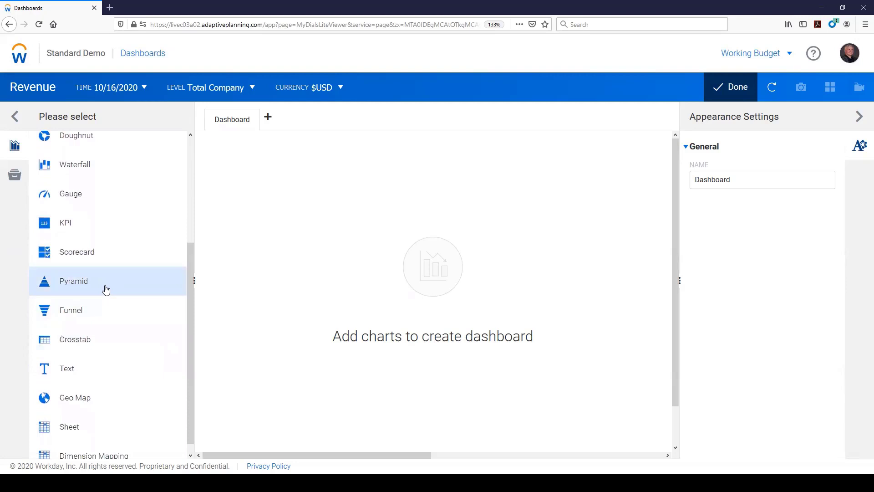
{"action": "scroll", "coordinate": [108, 283], "scroll_direction": "down", "scroll_amount": 1}
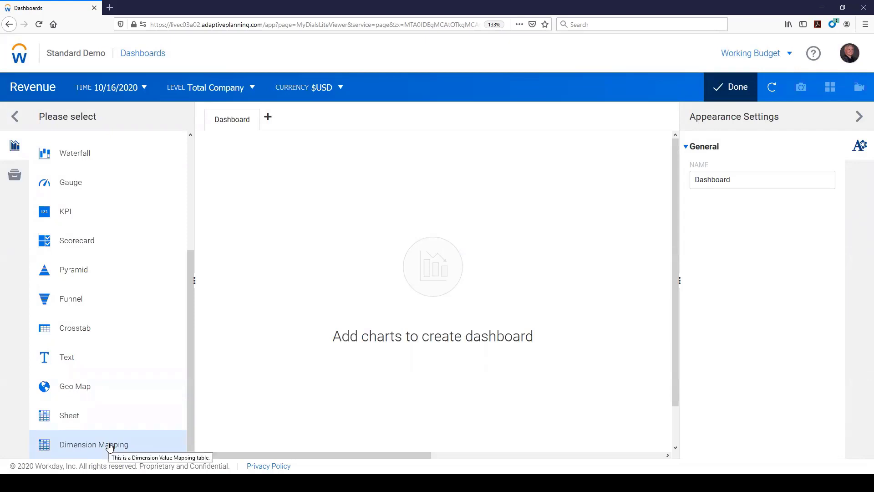
{"action": "scroll", "coordinate": [108, 362], "scroll_direction": "up", "scroll_amount": 1}
{"action": "scroll", "coordinate": [108, 362], "scroll_direction": "up", "scroll_amount": 5}
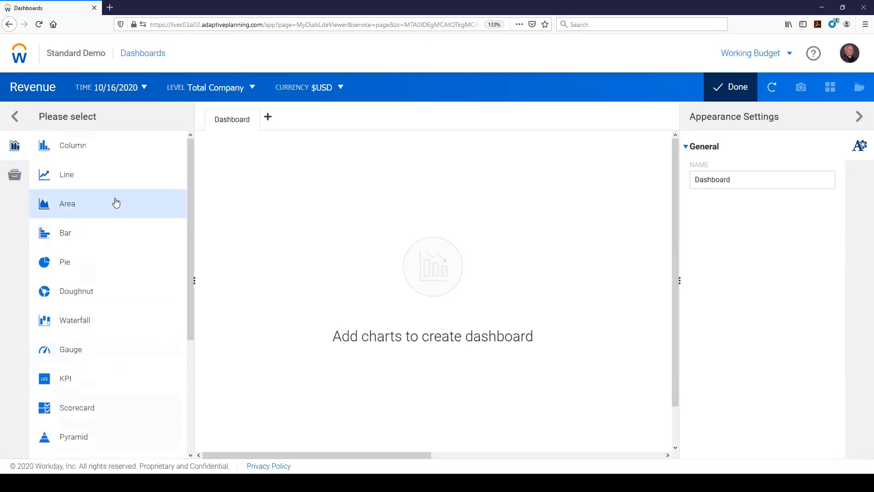
Add Column and Line charts side by side, with an enlarged Waterfall chart below
{"action": "left_click_drag", "start_coordinate": [107, 153], "coordinate": [230, 184]}
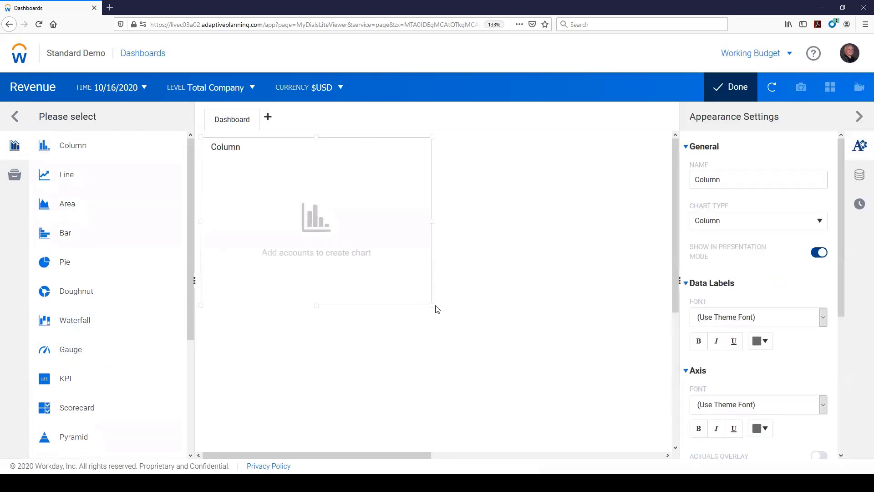
{"action": "left_click_drag", "start_coordinate": [115, 190], "coordinate": [460, 200]}
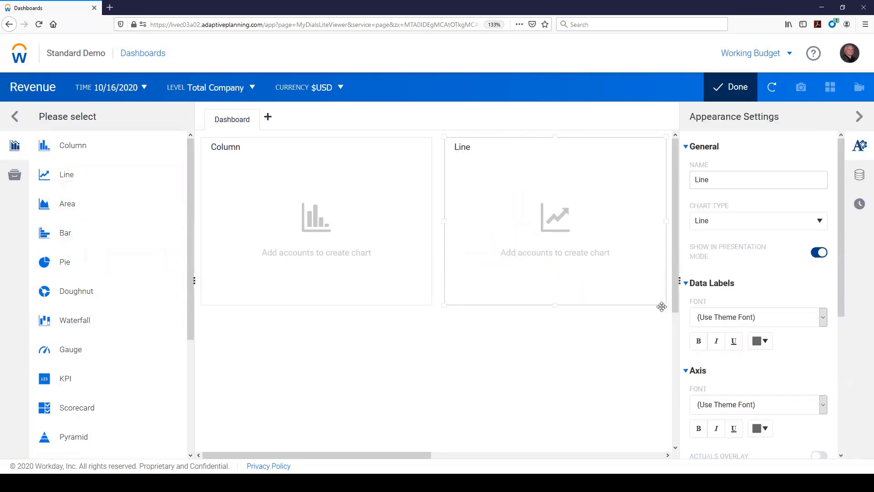
{"action": "left_click_drag", "start_coordinate": [107, 323], "coordinate": [230, 359]}
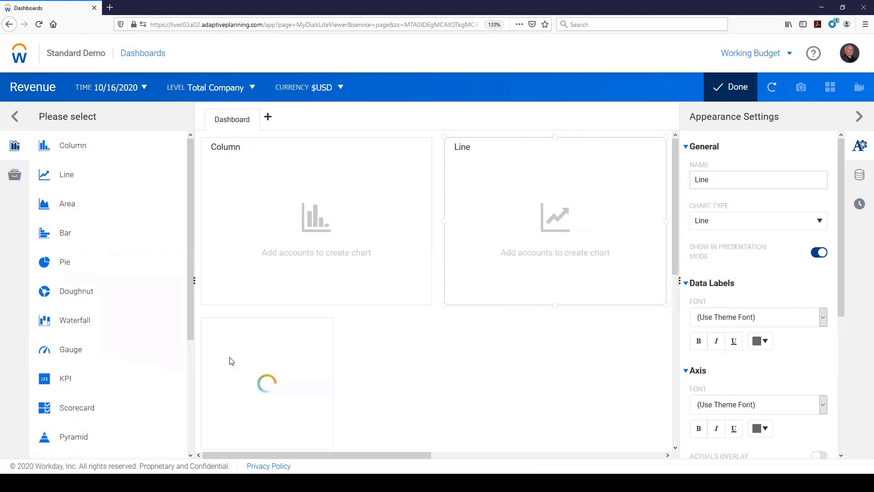
{"action": "scroll", "coordinate": [337, 392], "scroll_direction": "down", "scroll_amount": 2}
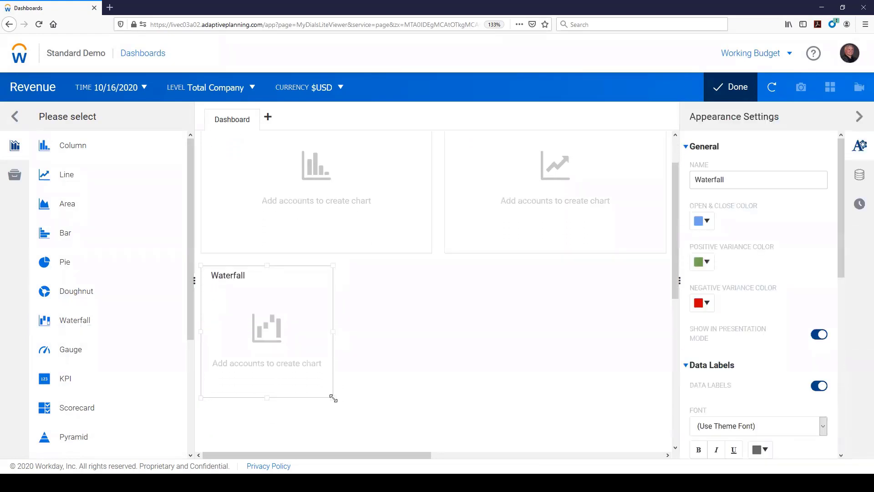
{"action": "left_click_drag", "start_coordinate": [334, 397], "coordinate": [666, 436]}
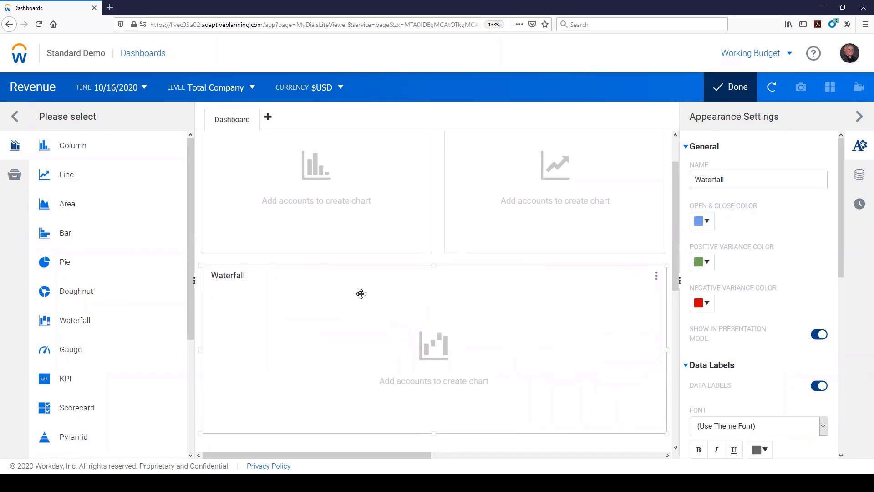
{"action": "scroll", "coordinate": [361, 294], "scroll_direction": "up", "scroll_amount": 2}
Plot accounts 4100, 4200 and 4300 on the Column chart and 4000 Revenue on the Line chart
{"action": "left_click", "coordinate": [16, 180]}
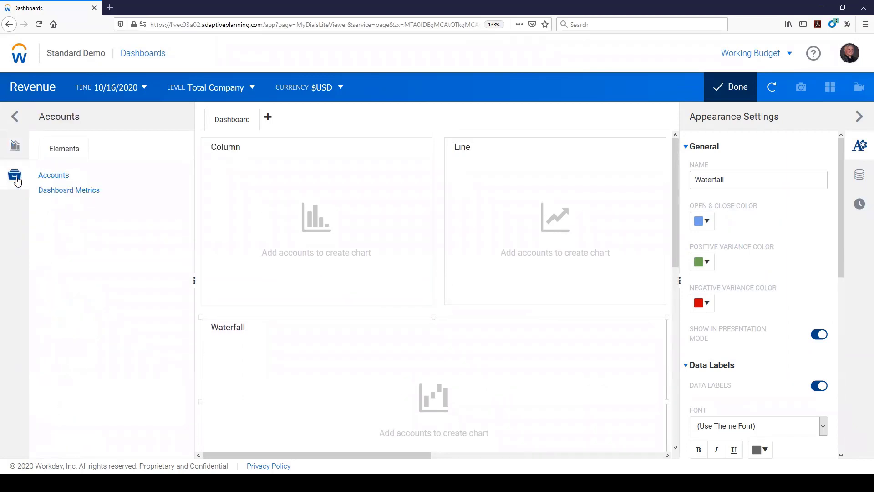
{"action": "left_click", "coordinate": [51, 175]}
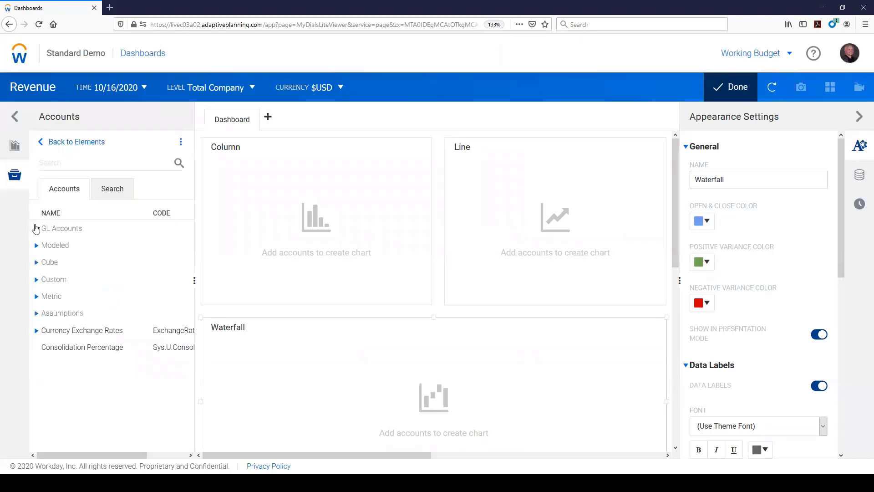
{"action": "left_click", "coordinate": [36, 229]}
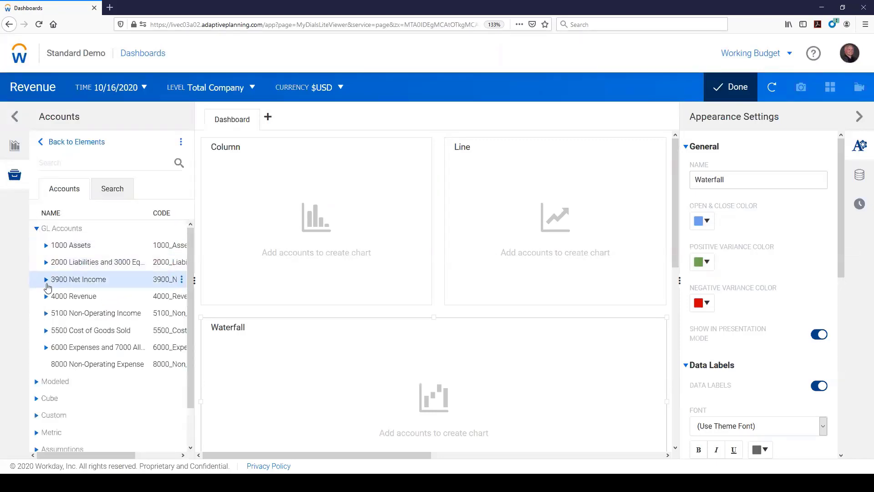
{"action": "left_click", "coordinate": [46, 297]}
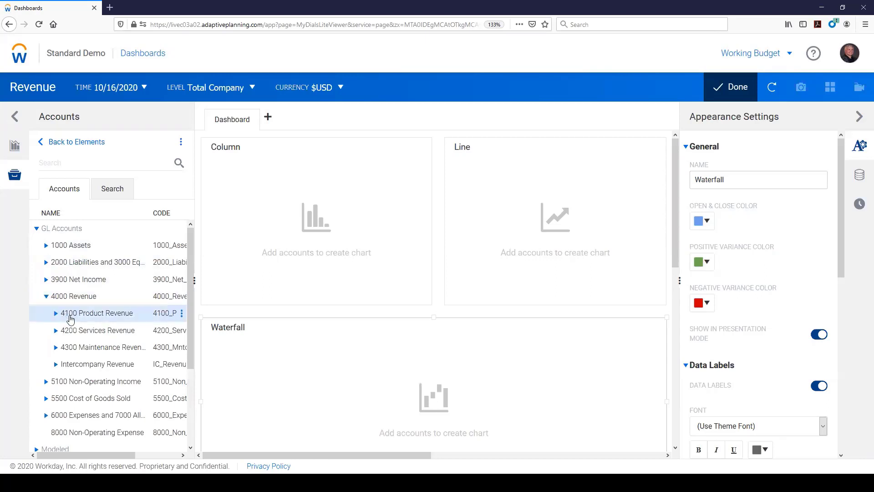
{"action": "left_click_drag", "start_coordinate": [59, 313], "coordinate": [275, 224]}
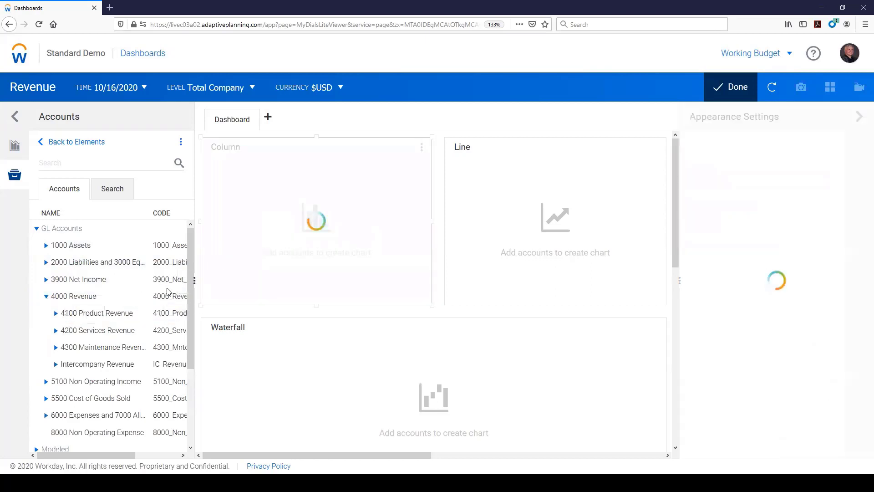
{"action": "left_click_drag", "start_coordinate": [109, 337], "coordinate": [230, 250]}
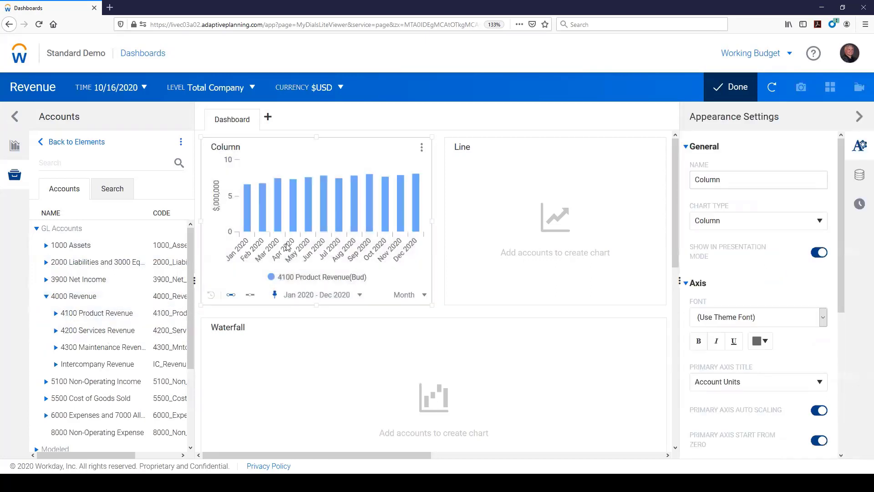
{"action": "left_click_drag", "start_coordinate": [96, 347], "coordinate": [252, 273]}
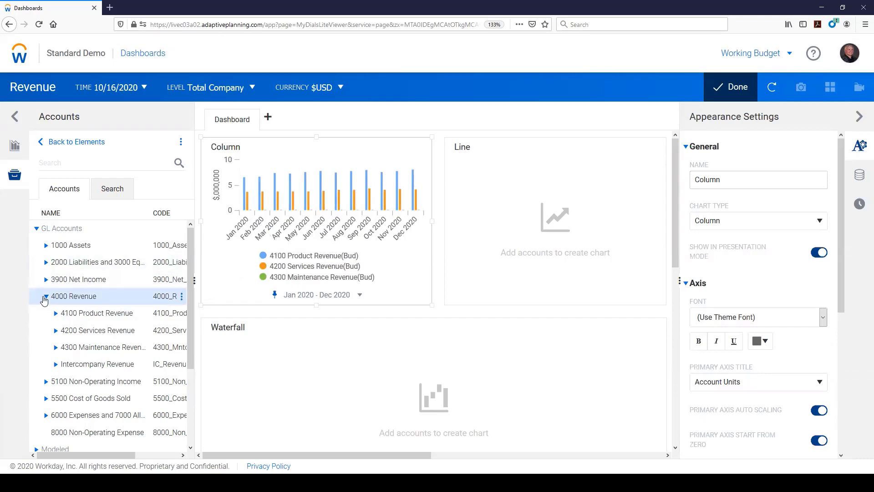
{"action": "left_click", "coordinate": [46, 296]}
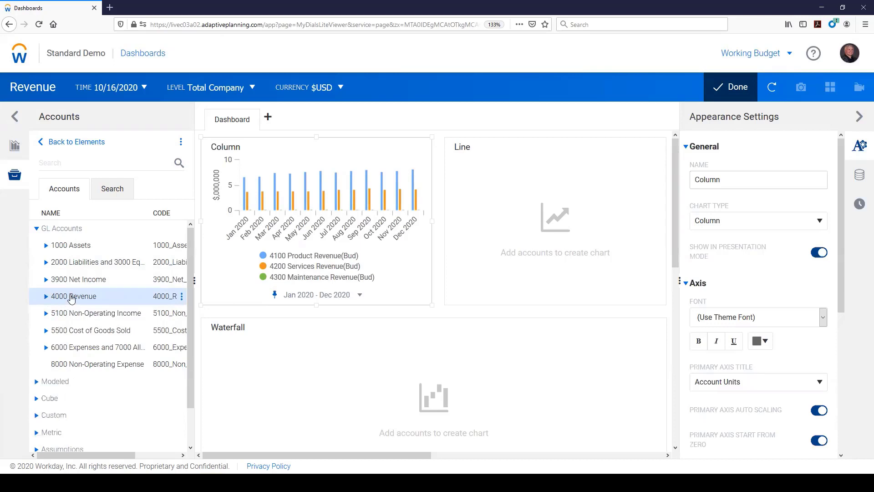
{"action": "left_click_drag", "start_coordinate": [70, 298], "coordinate": [483, 252]}
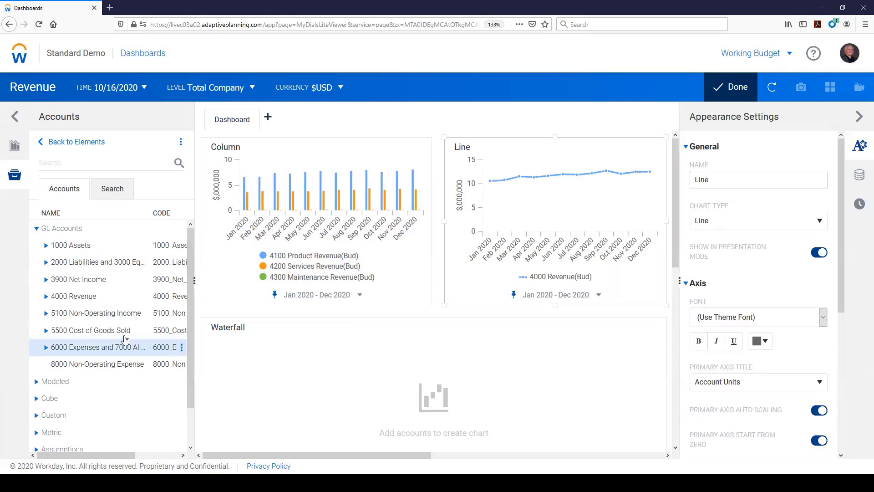
Plot 4000 Revenue in the Waterfall chart, keeping Working Budget as the version
{"action": "left_click_drag", "start_coordinate": [101, 302], "coordinate": [246, 370]}
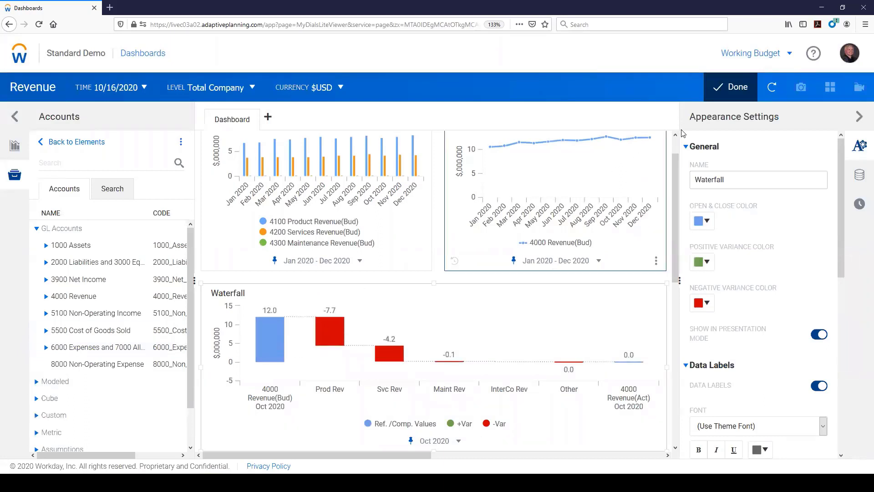
{"action": "left_click", "coordinate": [790, 55]}
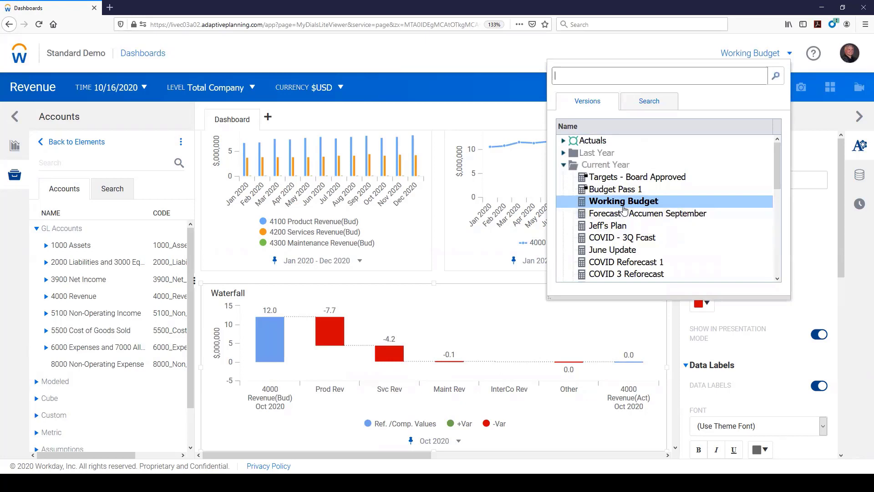
{"action": "left_click", "coordinate": [627, 206]}
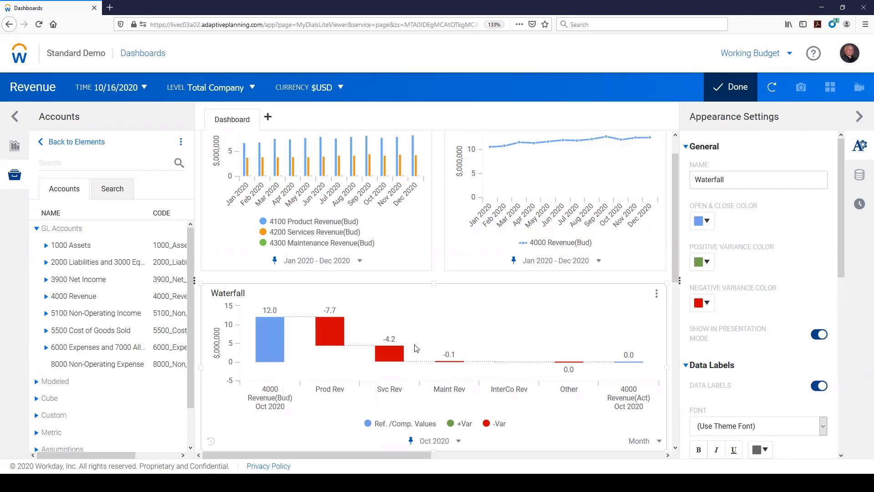
{"action": "scroll", "coordinate": [548, 315], "scroll_direction": "up", "scroll_amount": 1}
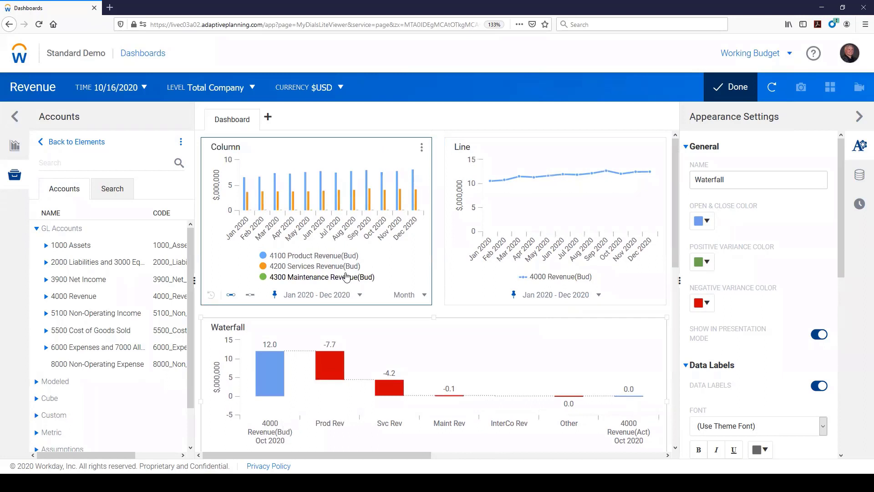
{"action": "left_click", "coordinate": [709, 221]}
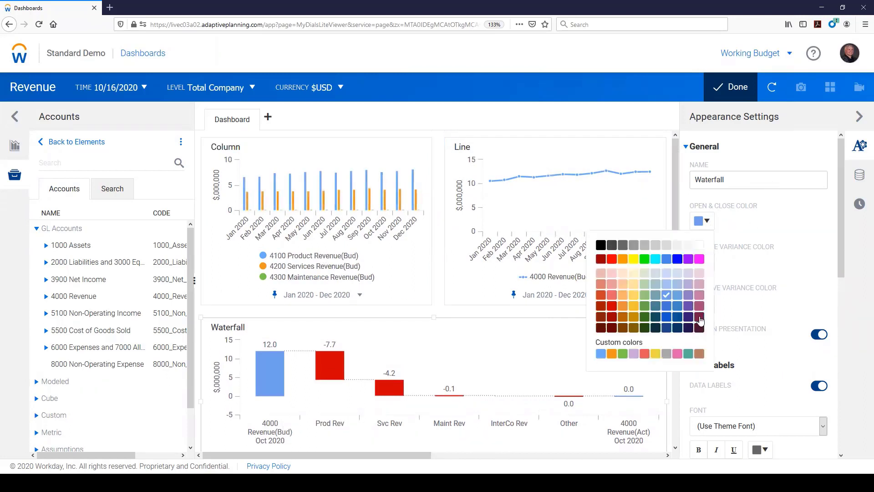
{"action": "left_click", "coordinate": [776, 223]}
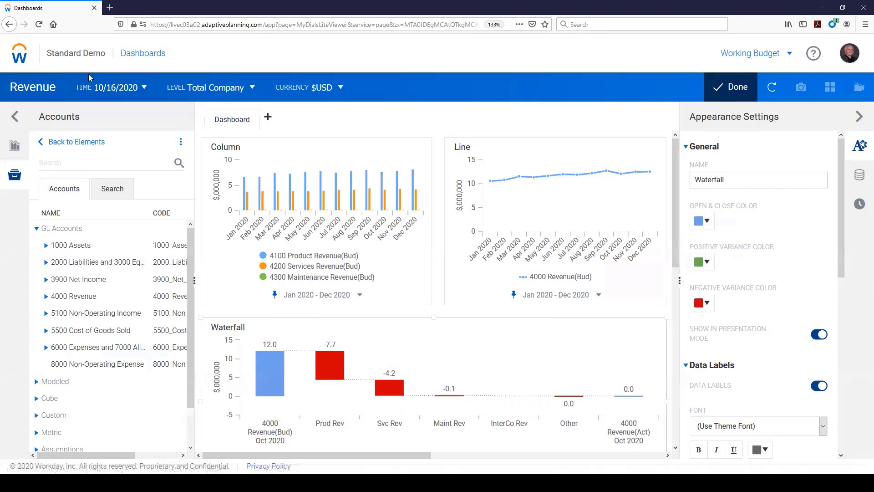
Finish editing the Revenue dashboard and return to the Perspectives overview
{"action": "left_click", "coordinate": [718, 91]}
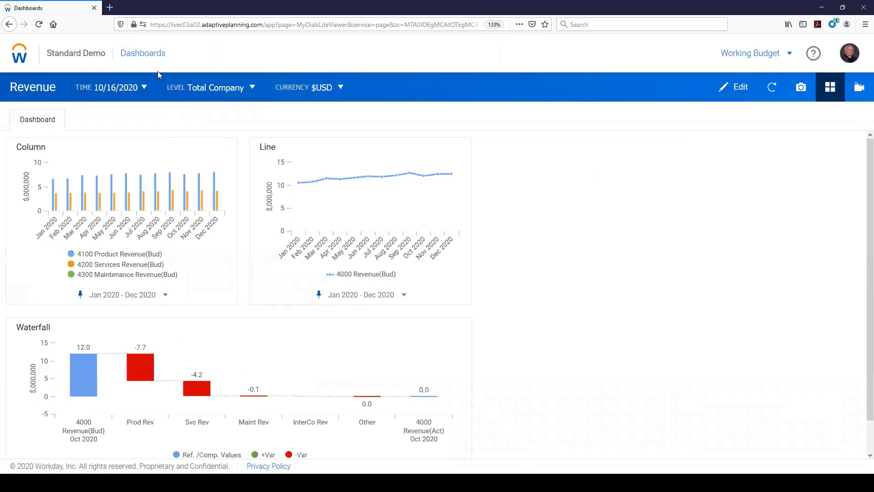
{"action": "left_click", "coordinate": [148, 57]}
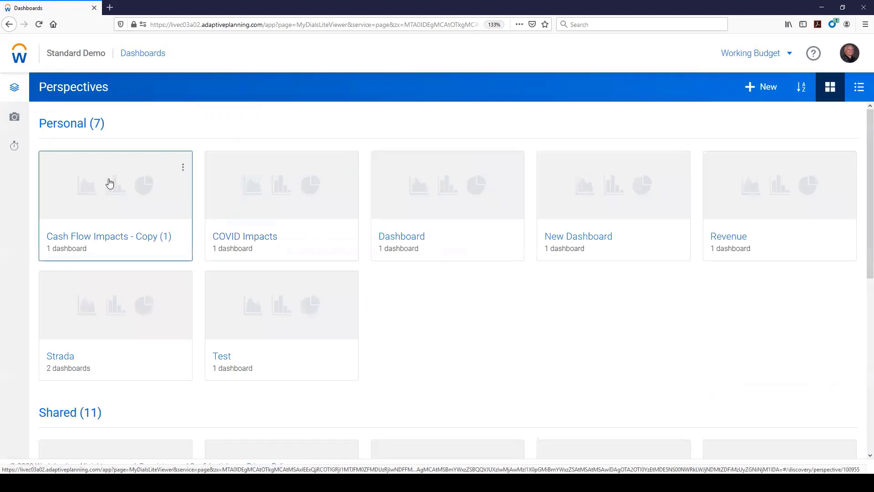
Download the Oct/01/2020 Company Summary snapshot from the Snapshots list
{"action": "left_click", "coordinate": [15, 118]}
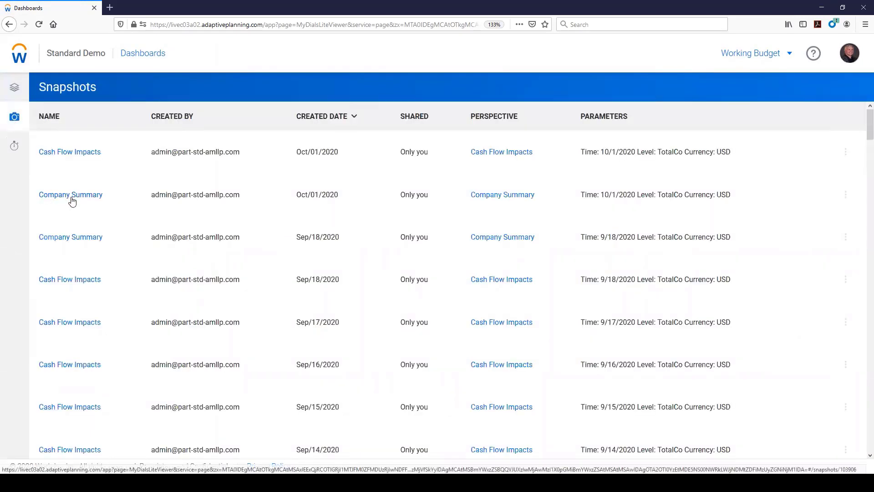
{"action": "left_click", "coordinate": [71, 195]}
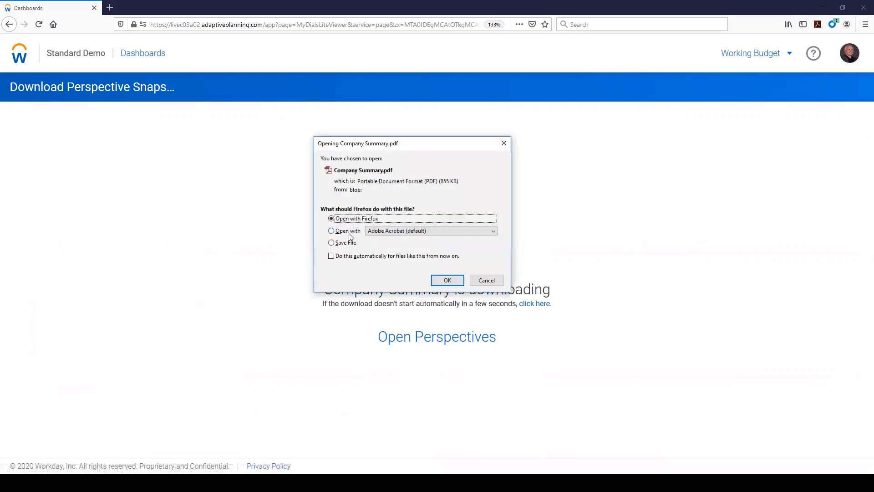
Open Company Summary.pdf maximized in Adobe Acrobat and page through its 11 pages to the cover
{"action": "left_click", "coordinate": [447, 280]}
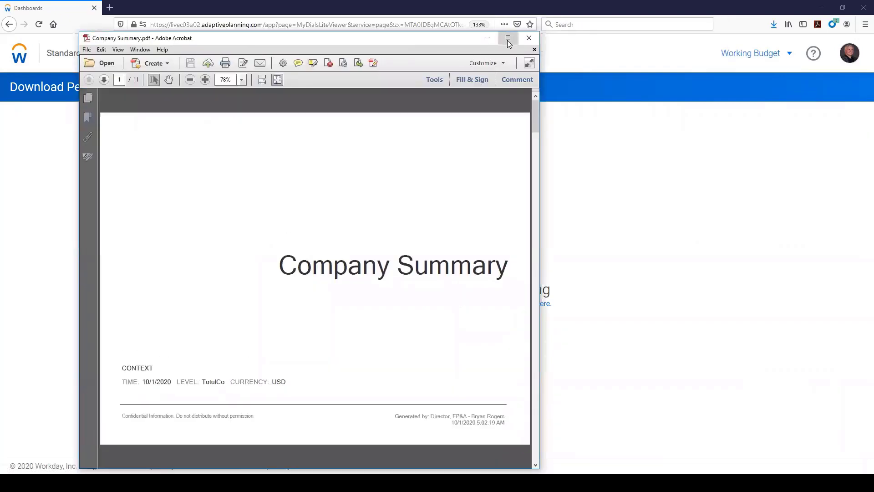
{"action": "left_click", "coordinate": [508, 39]}
{"action": "scroll", "coordinate": [503, 254], "scroll_direction": "down", "scroll_amount": 3}
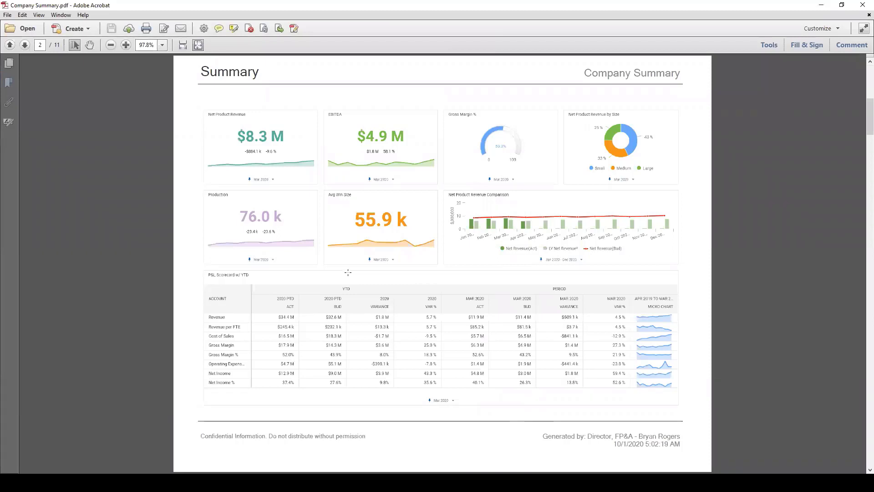
{"action": "scroll", "coordinate": [348, 272], "scroll_direction": "down", "scroll_amount": 3}
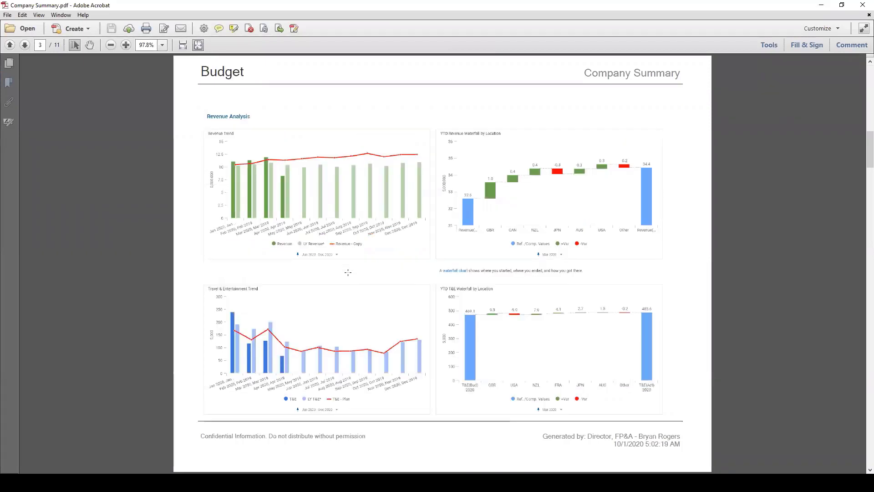
{"action": "scroll", "coordinate": [348, 272], "scroll_direction": "down", "scroll_amount": 3}
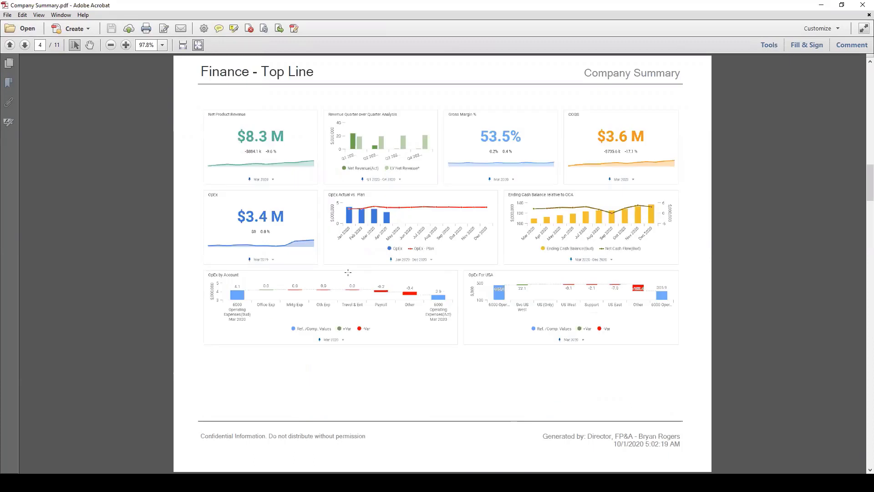
{"action": "scroll", "coordinate": [348, 272], "scroll_direction": "down", "scroll_amount": 3}
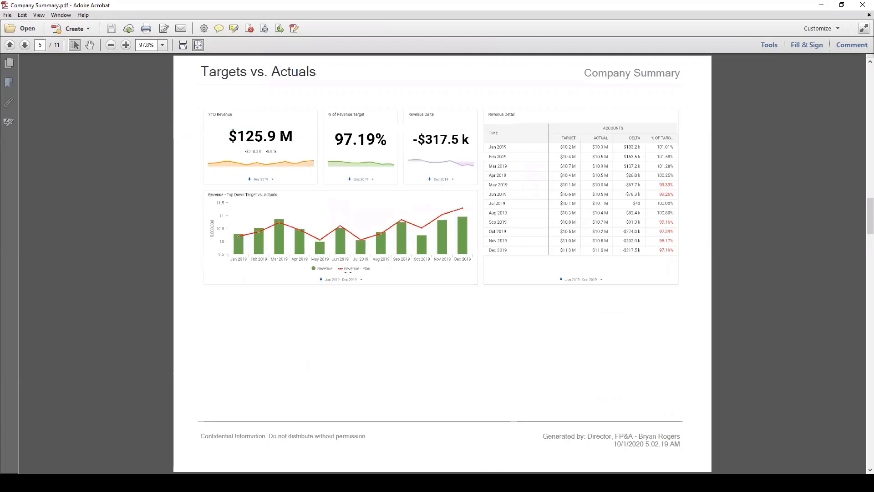
{"action": "scroll", "coordinate": [348, 272], "scroll_direction": "down", "scroll_amount": 3}
{"action": "scroll", "coordinate": [348, 272], "scroll_direction": "down", "scroll_amount": 3}
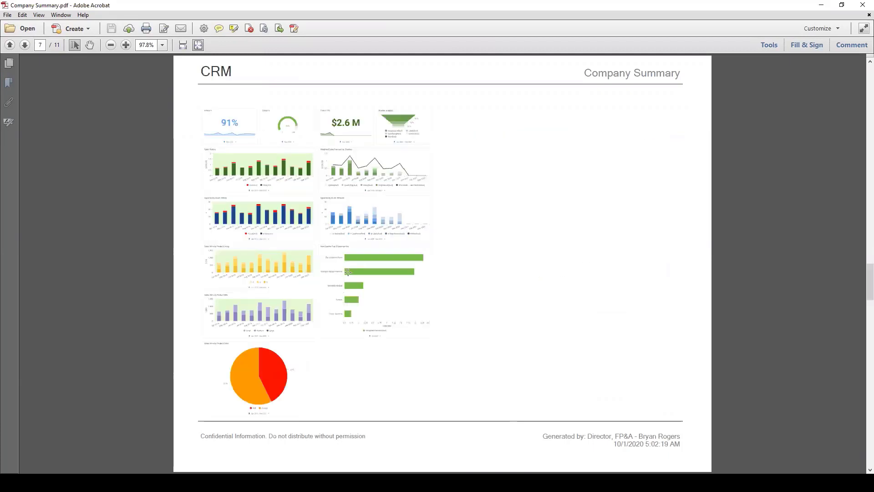
{"action": "scroll", "coordinate": [348, 272], "scroll_direction": "down", "scroll_amount": 3}
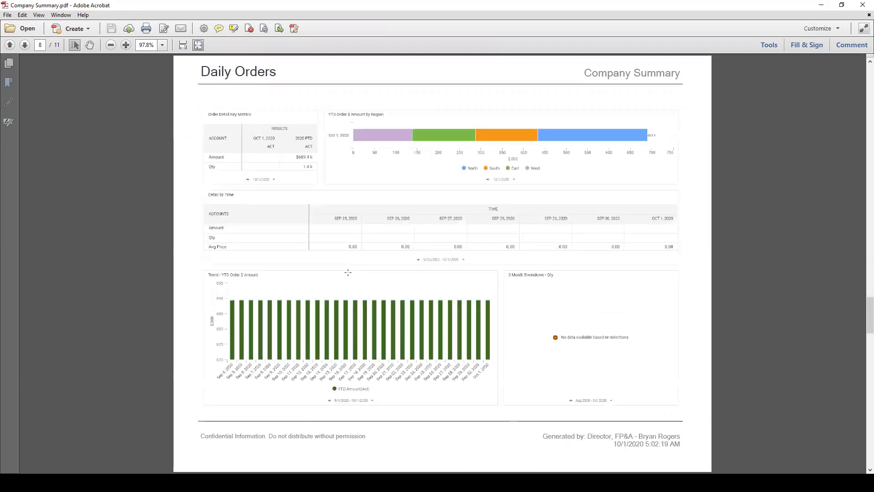
{"action": "scroll", "coordinate": [348, 272], "scroll_direction": "up", "scroll_amount": 20}
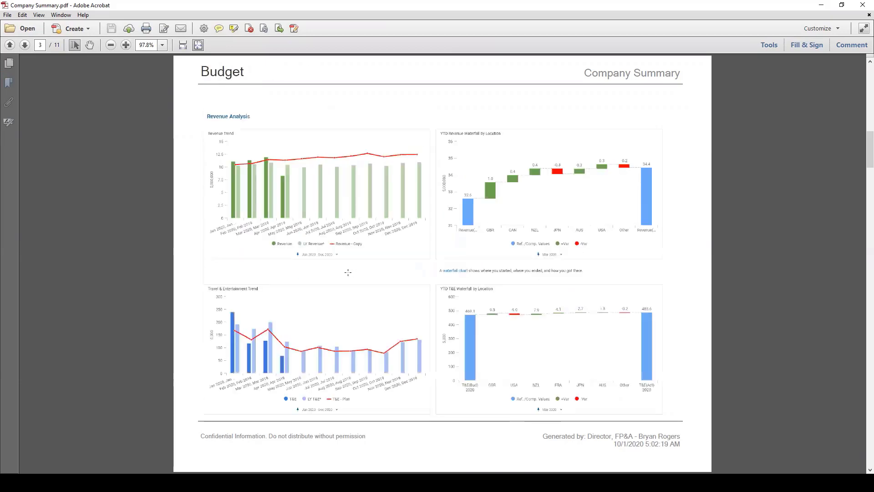